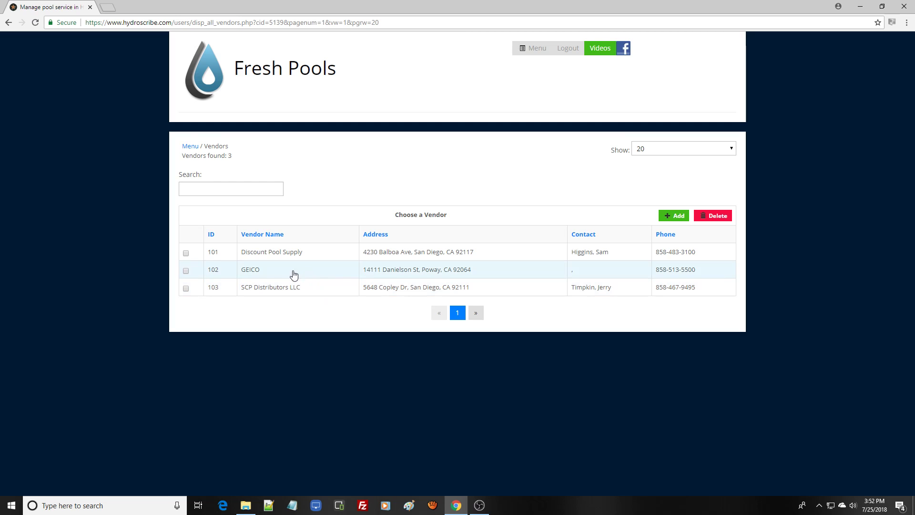
- Open GEICO's vendor profile from the Fresh Pools vendor list
left_click(274, 273)
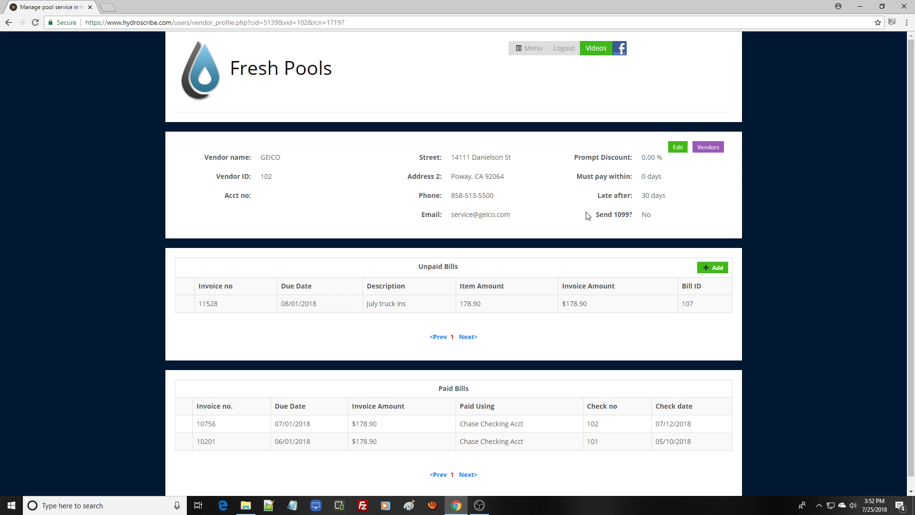
left_click(678, 148)
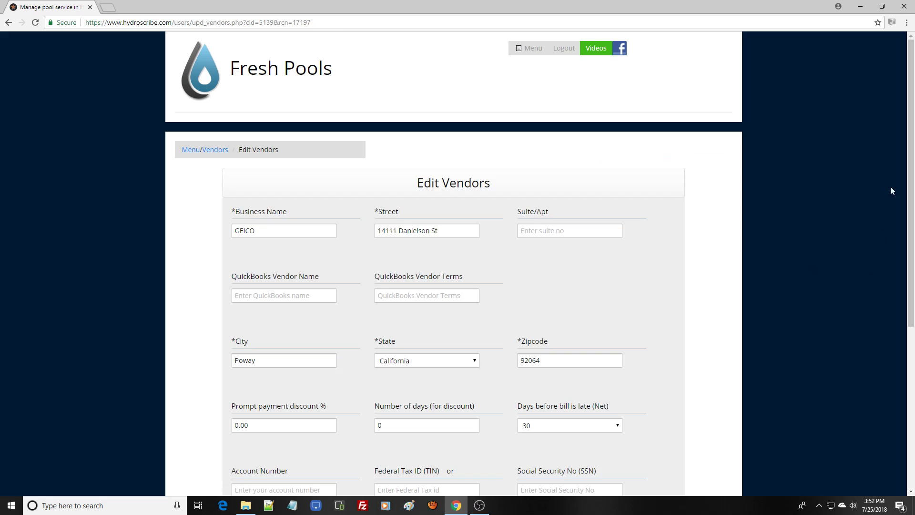
left_click_drag(912, 175, 906, 266)
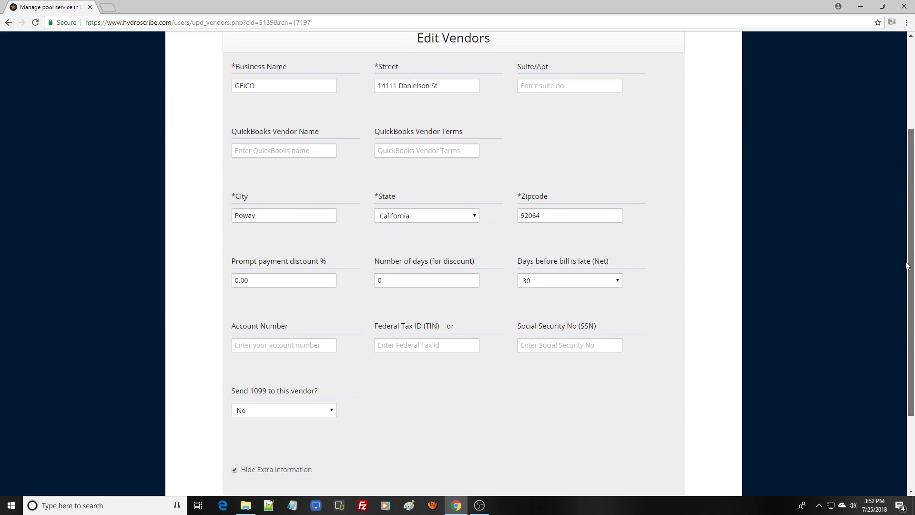
left_click_drag(906, 266, 906, 256)
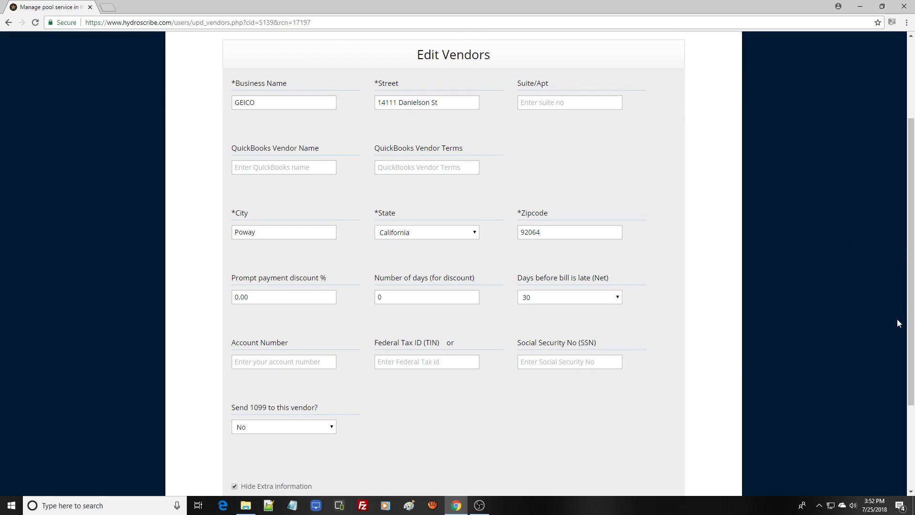
left_click_drag(912, 318, 890, 230)
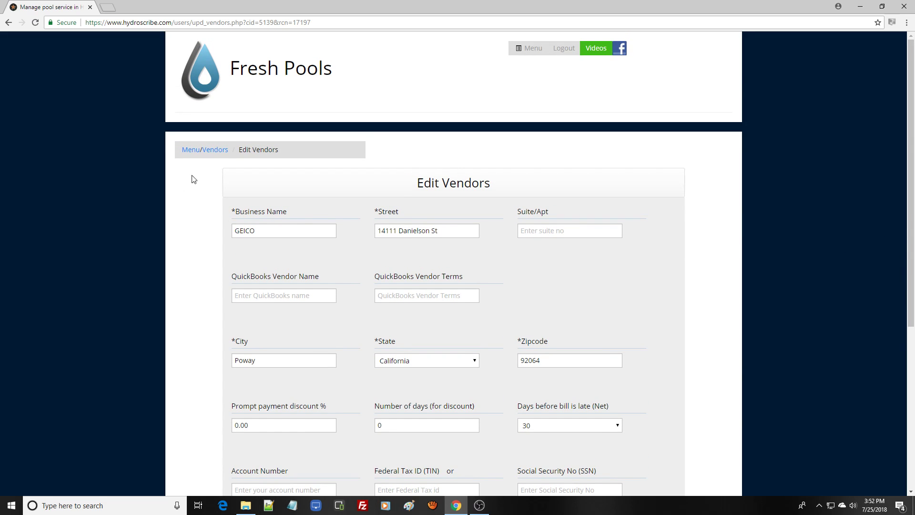
left_click(8, 23)
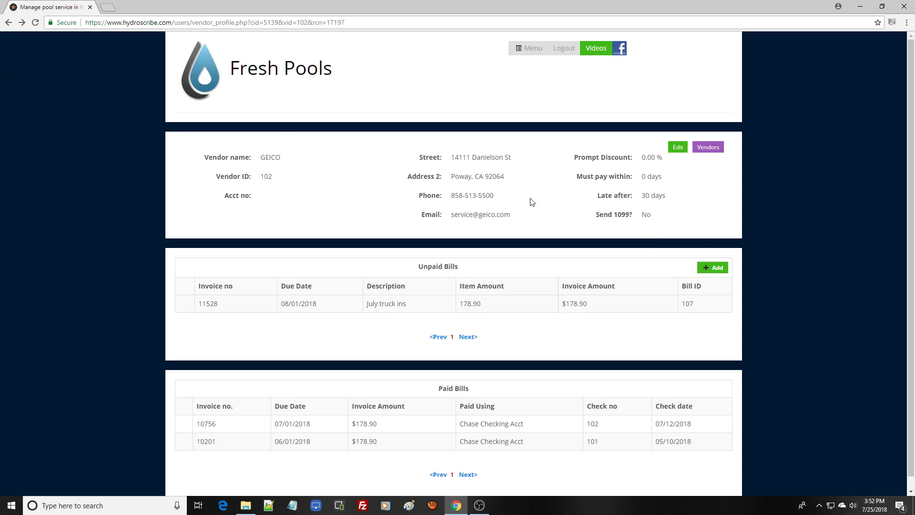
- Review the payment details of paid bill 10756, then cancel back to GEICO's profile
left_click_drag(911, 278, 914, 342)
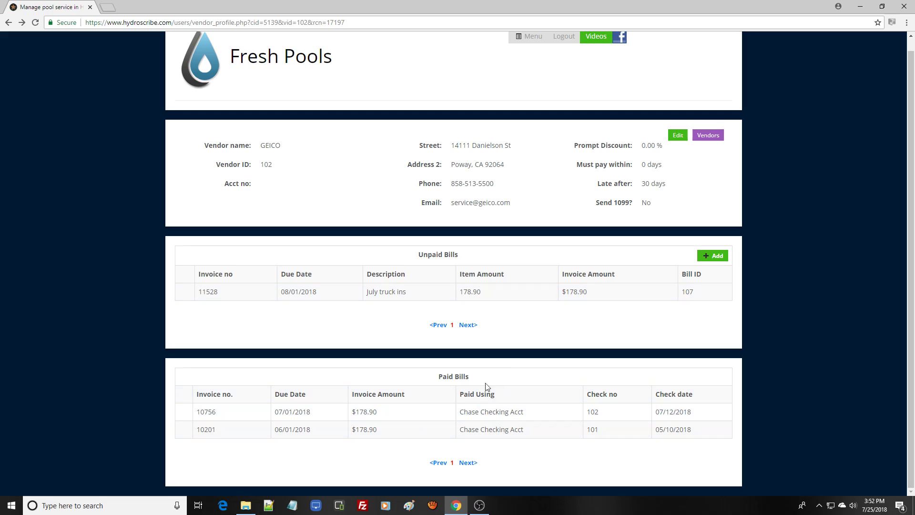
left_click(382, 415)
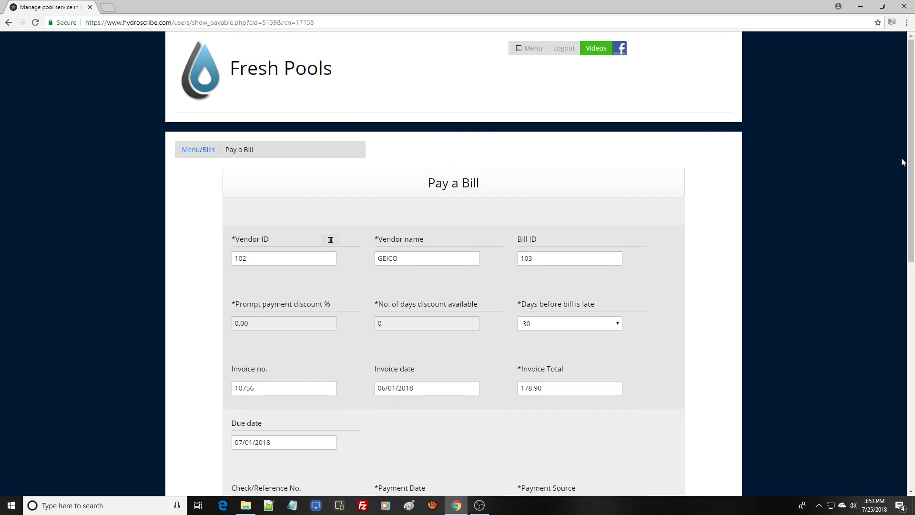
left_click_drag(911, 168, 910, 245)
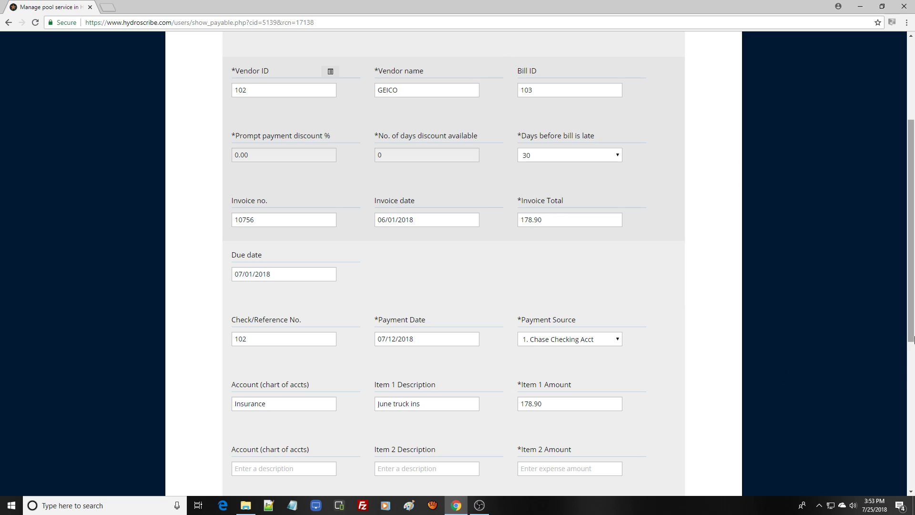
left_click_drag(911, 309, 914, 381)
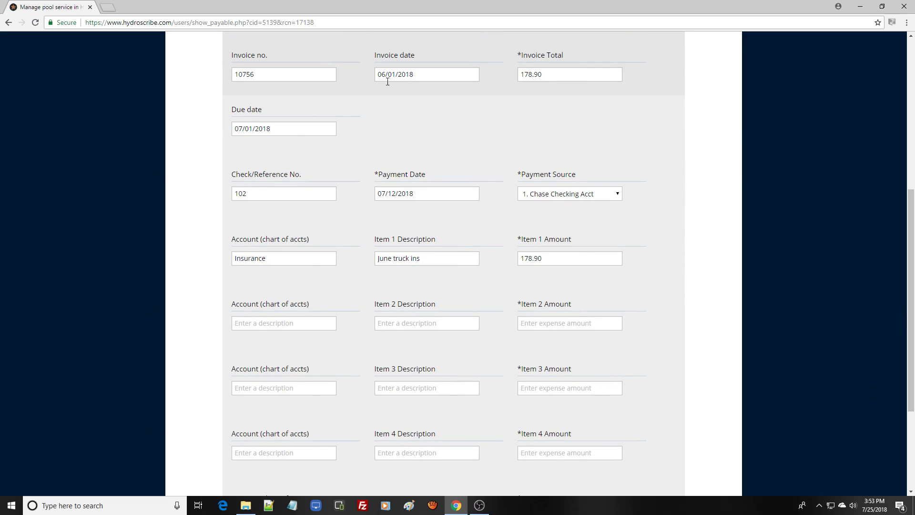
left_click_drag(911, 343, 912, 181)
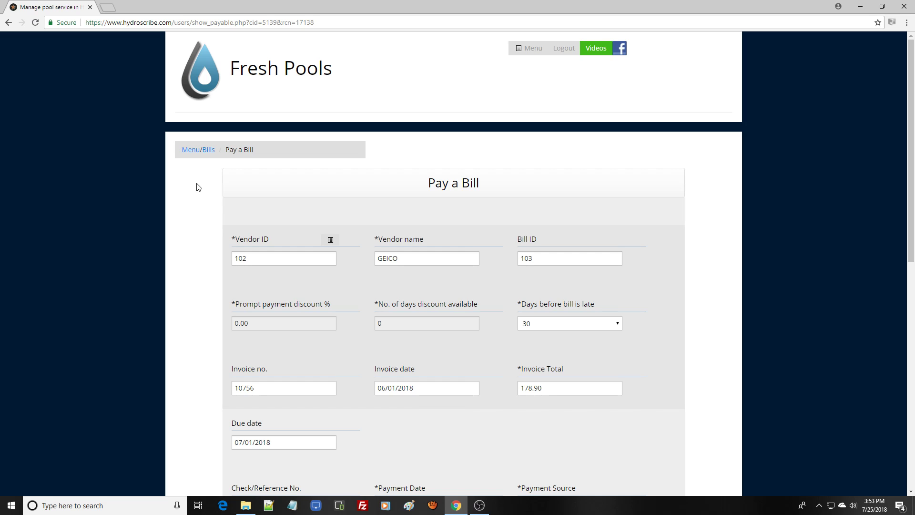
left_click_drag(910, 186, 910, 341)
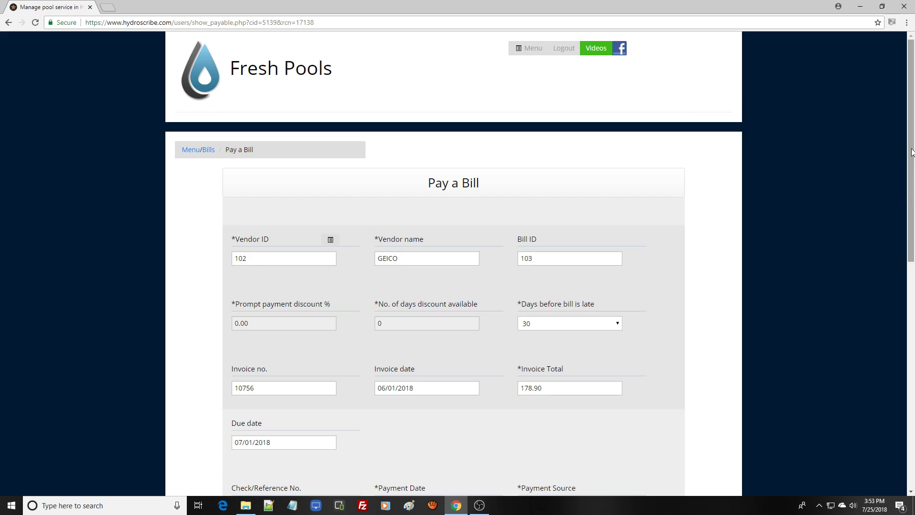
left_click_drag(912, 150, 913, 391)
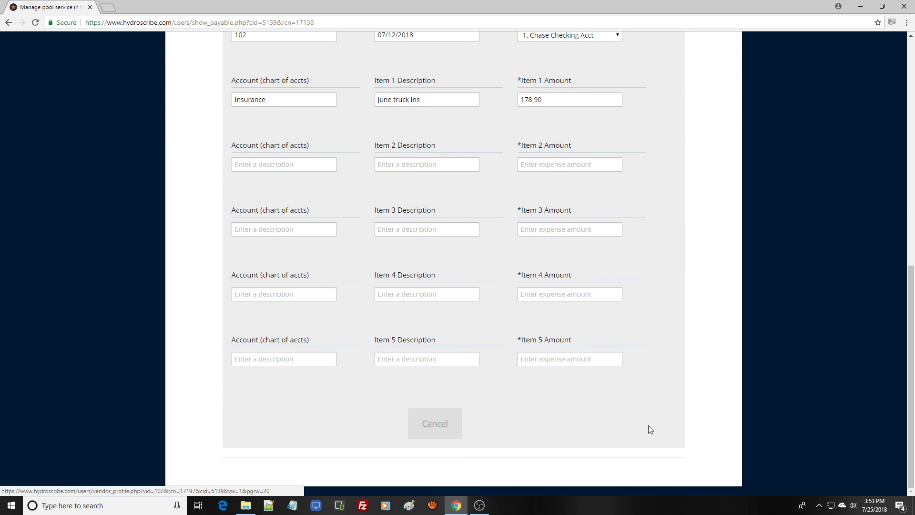
left_click(431, 436)
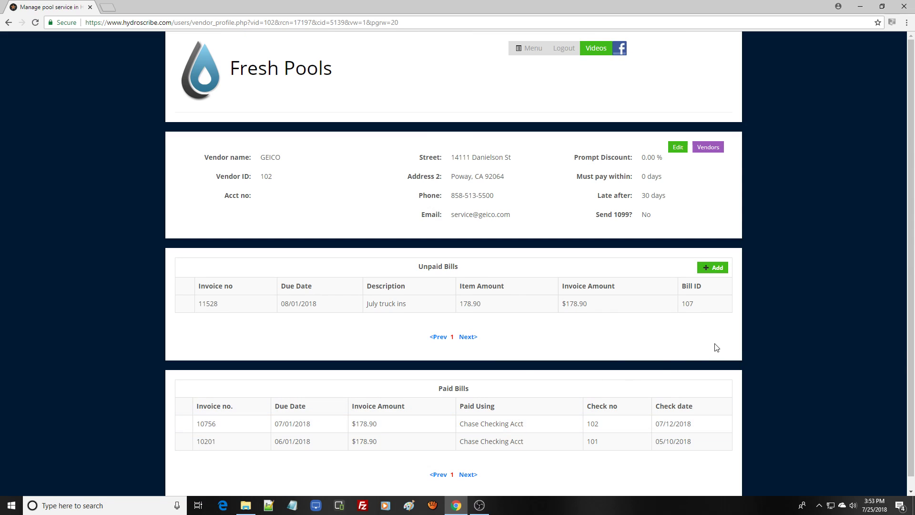
- Check paid bill 10201's payment details, then go to the Payable Invoices list
left_click(498, 443)
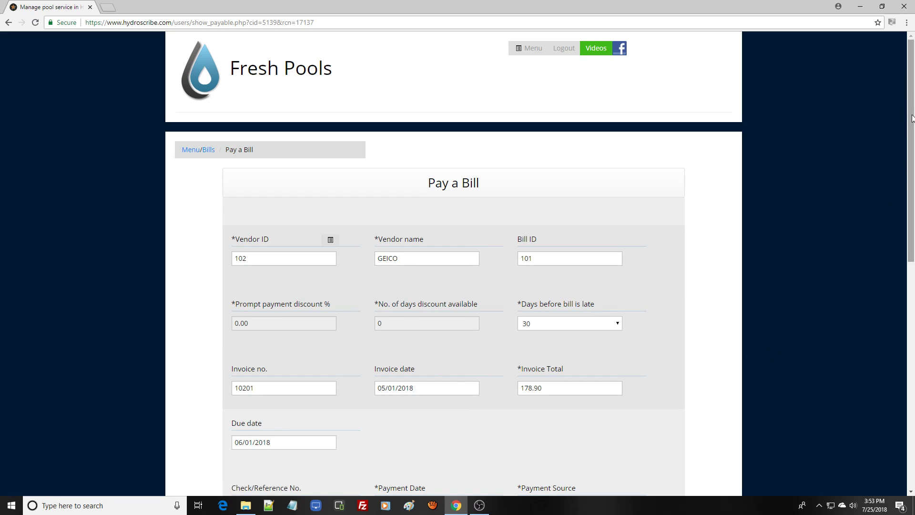
left_click_drag(912, 116, 913, 129)
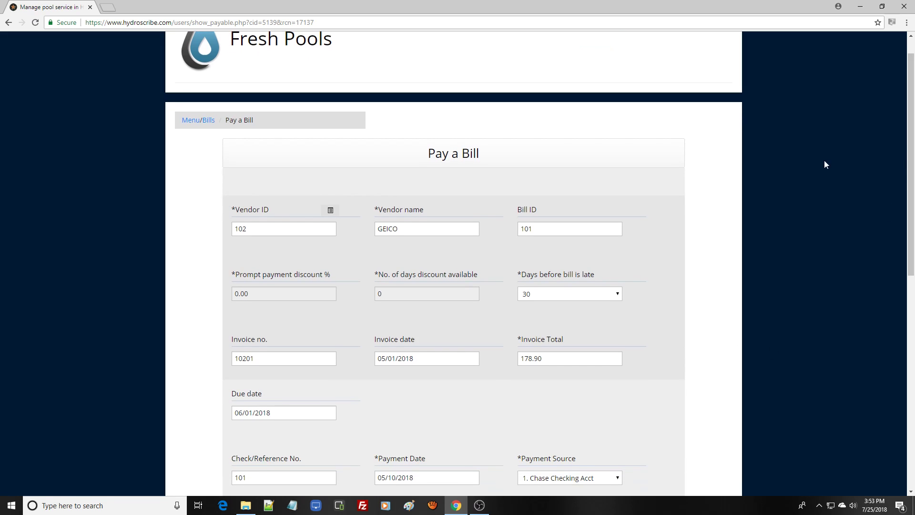
left_click(210, 124)
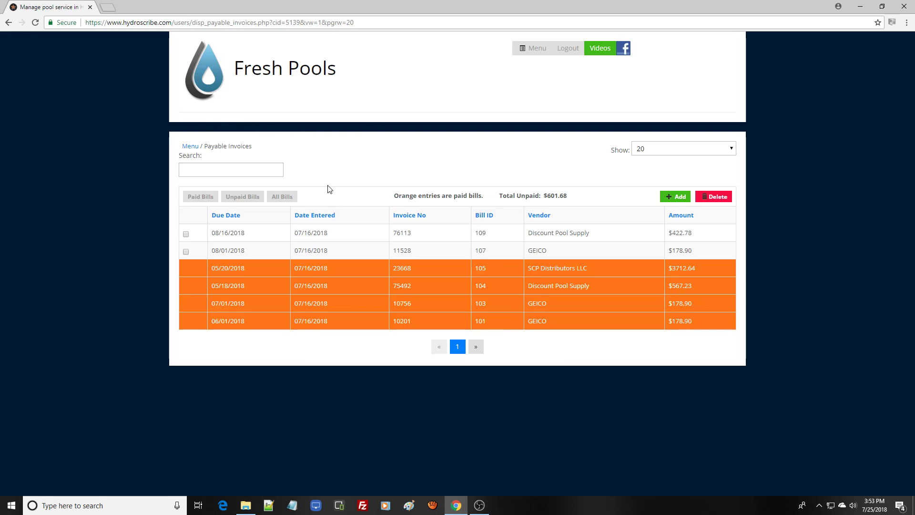
left_click(205, 199)
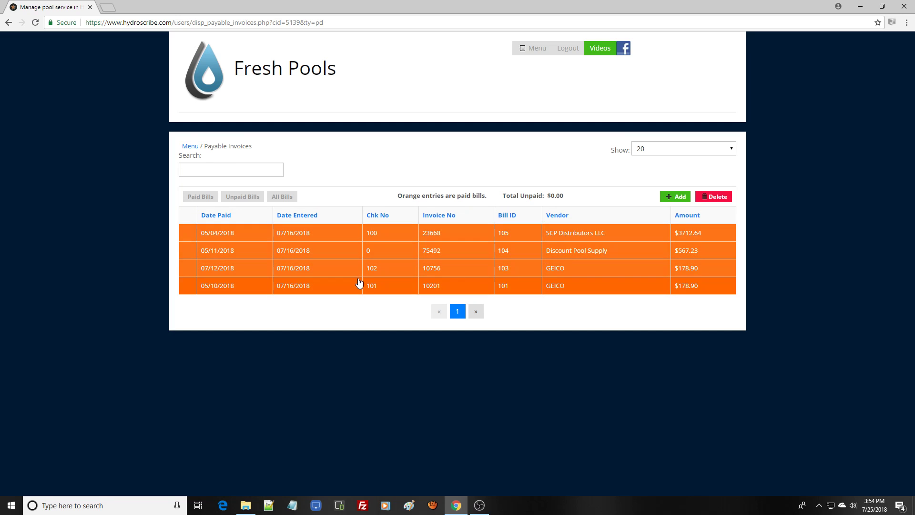
left_click(245, 200)
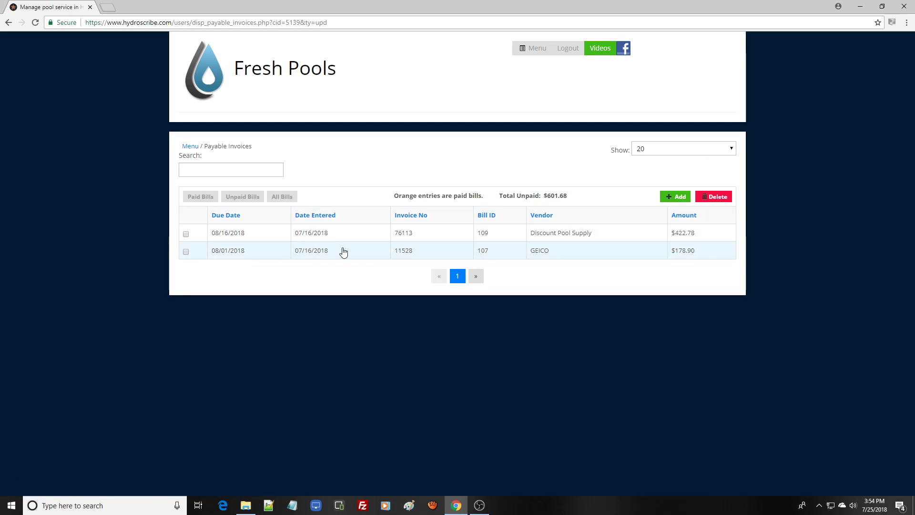
left_click(286, 201)
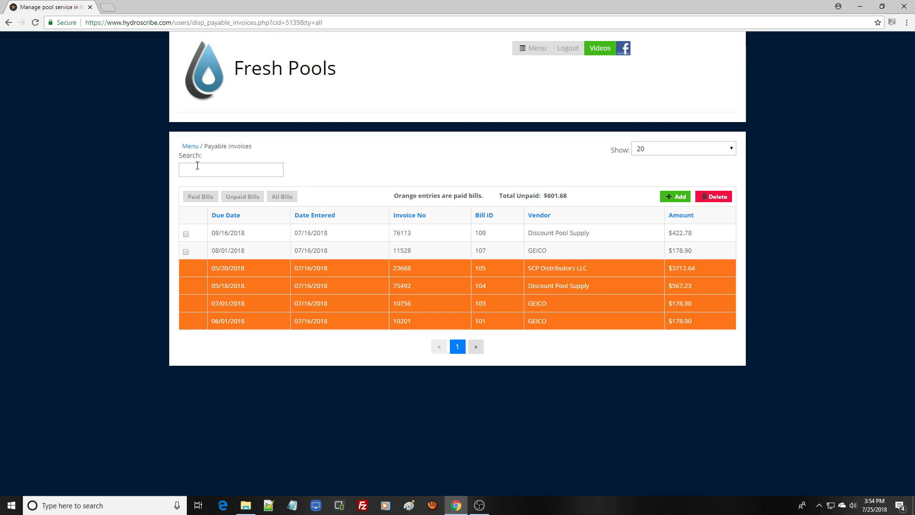
- Start a new vendor from Financials > Manage Vendors and select the Business Name field
left_click(191, 149)
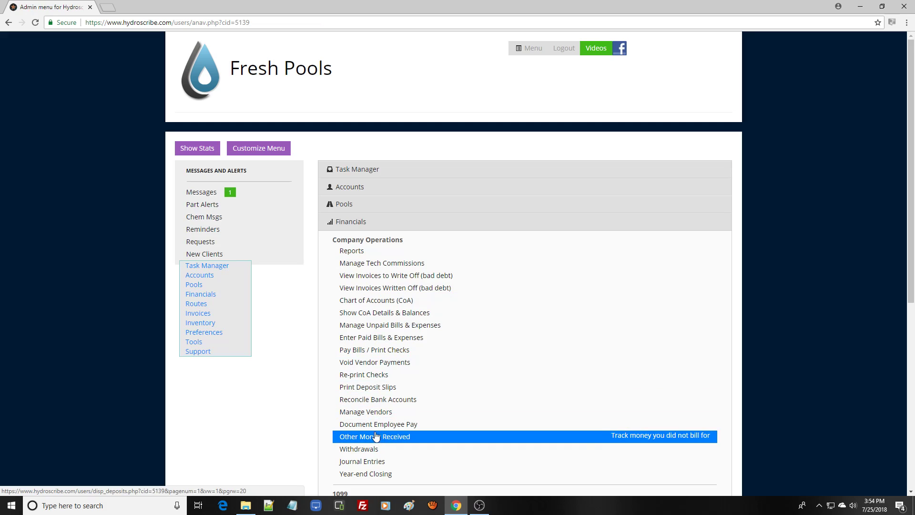
left_click(374, 412)
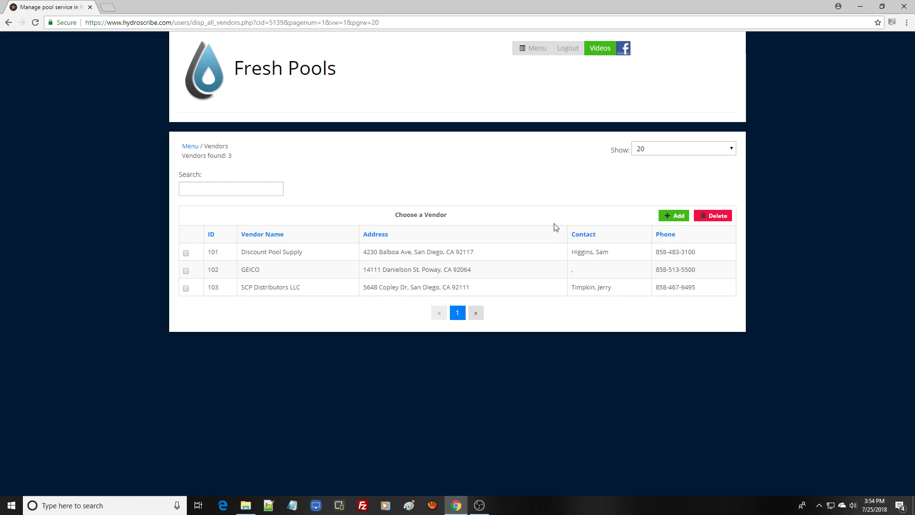
left_click(677, 217)
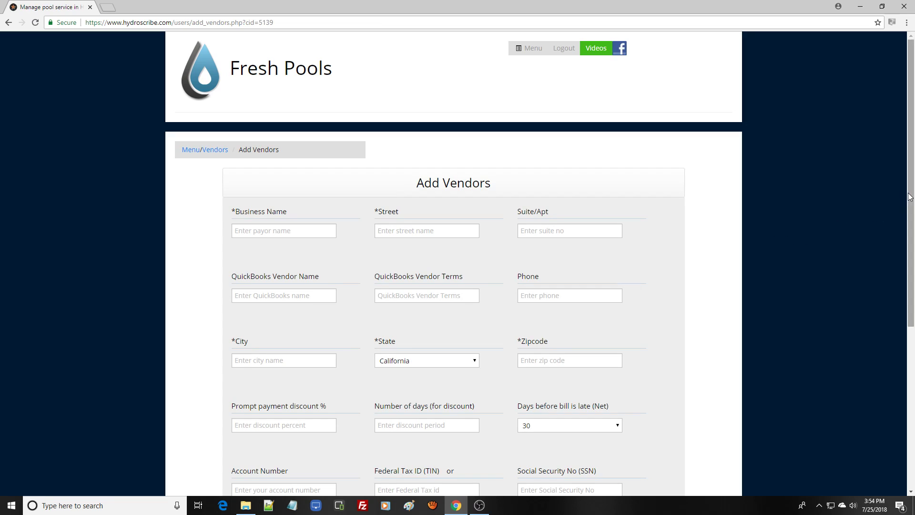
left_click_drag(910, 195, 910, 276)
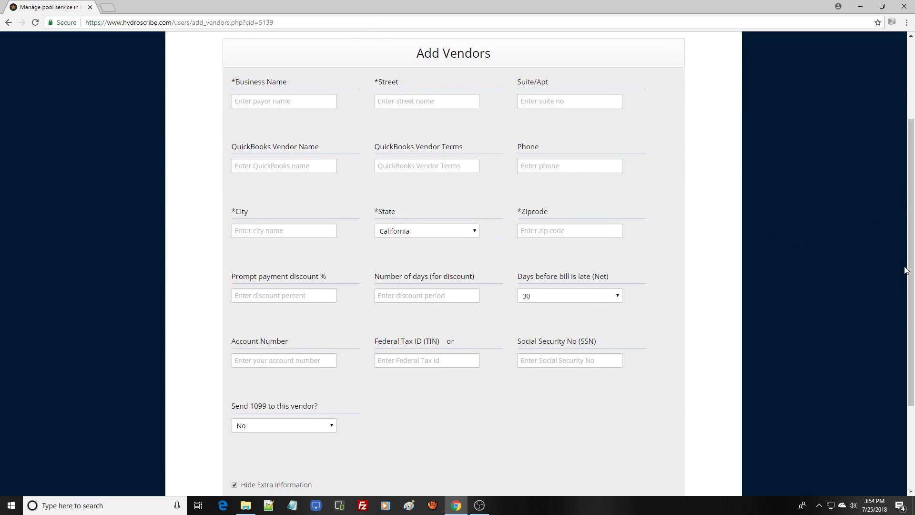
left_click(302, 103)
- Enter 'Home Depot' as the business name and fill in its street address
type("Home Depot")
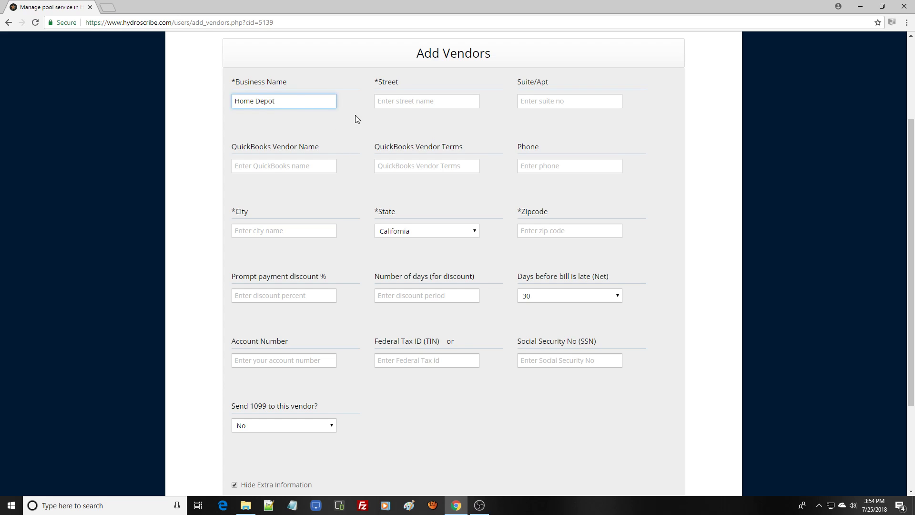
left_click(391, 102)
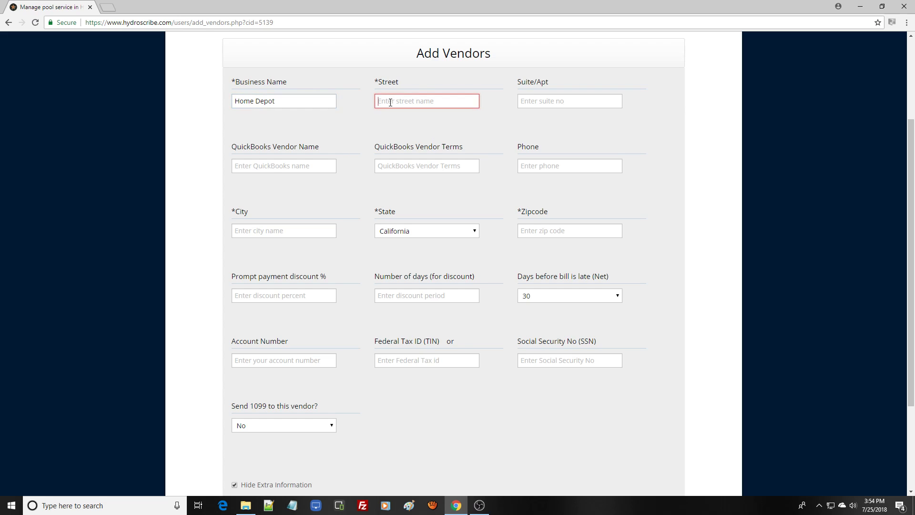
type("1217")
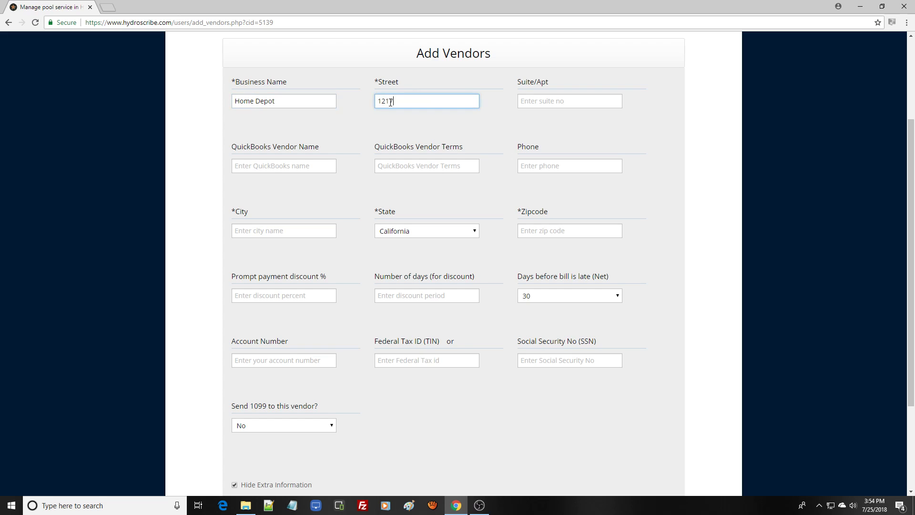
type("5 Tech Center Dr")
- Add the vendor's phone number, city Poway and zip code 92064
left_click(546, 166)
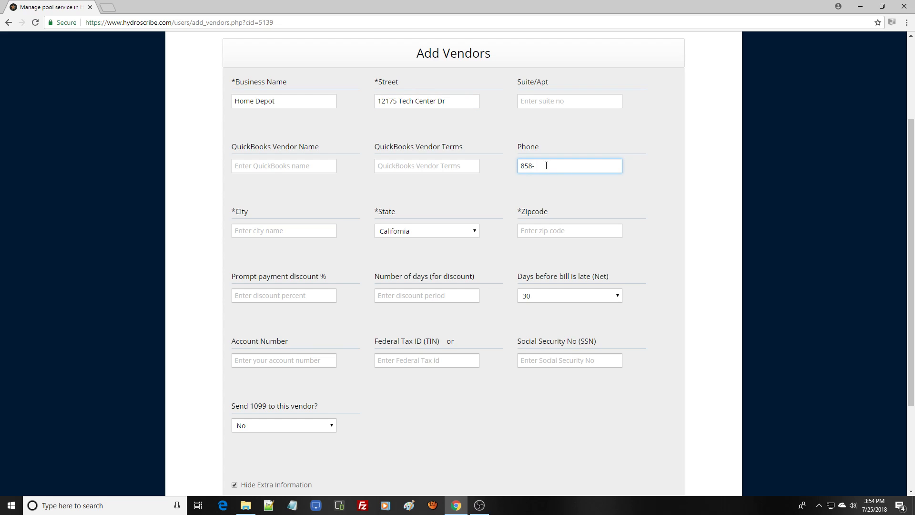
left_click(303, 231)
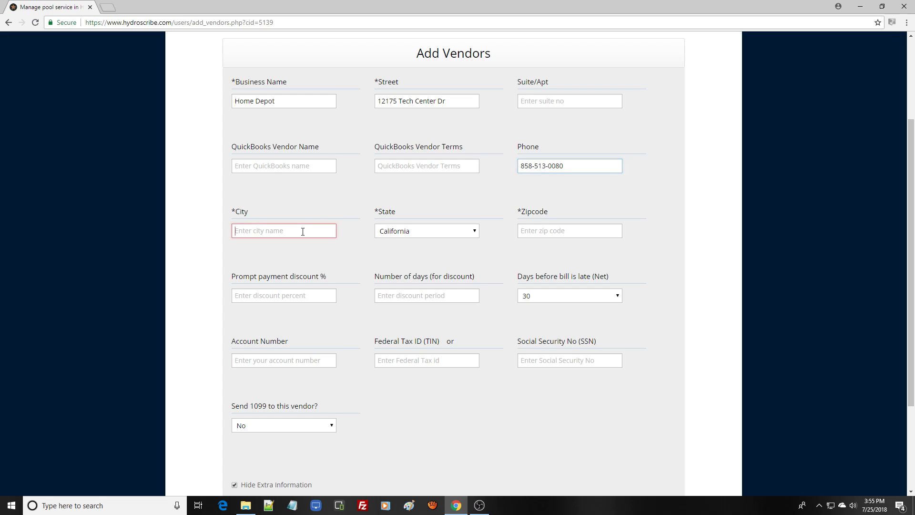
type("Poway")
left_click(544, 232)
type("92064")
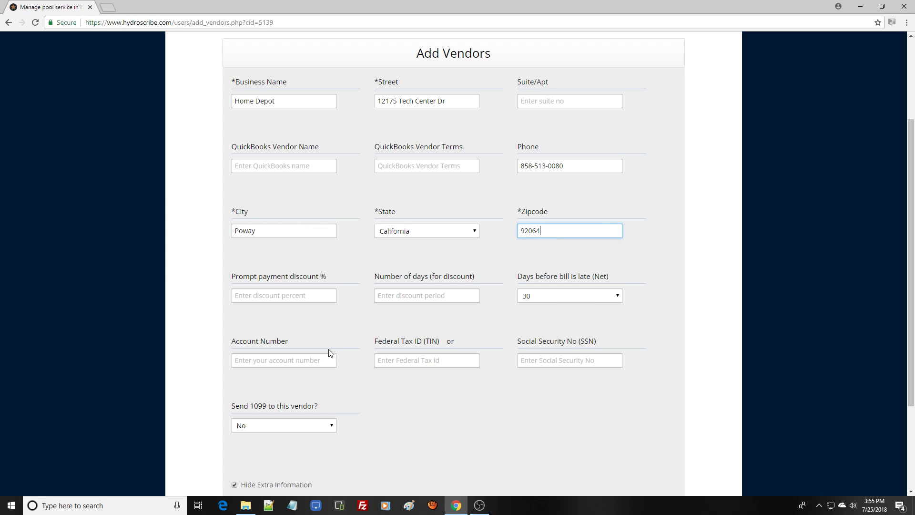
left_click(315, 295)
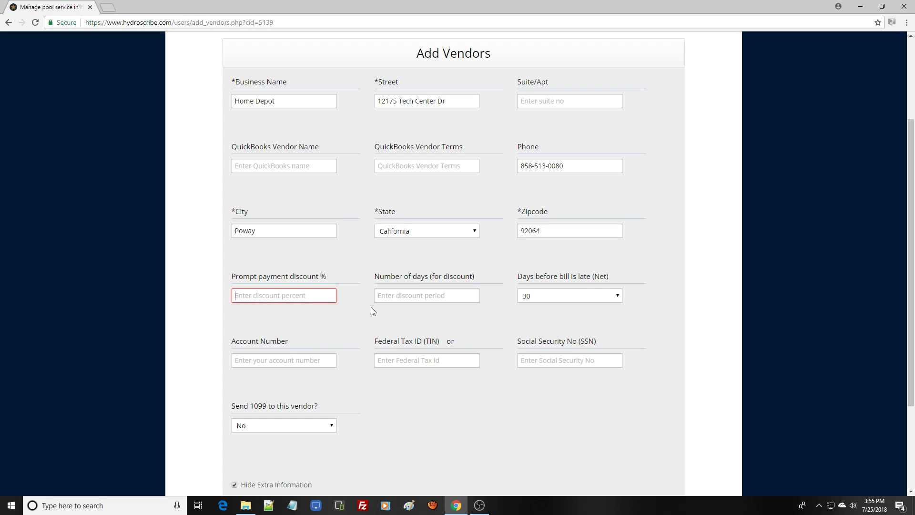
- Set a 1% prompt payment discount for bills paid within 10 days
type("1")
left_click(390, 300)
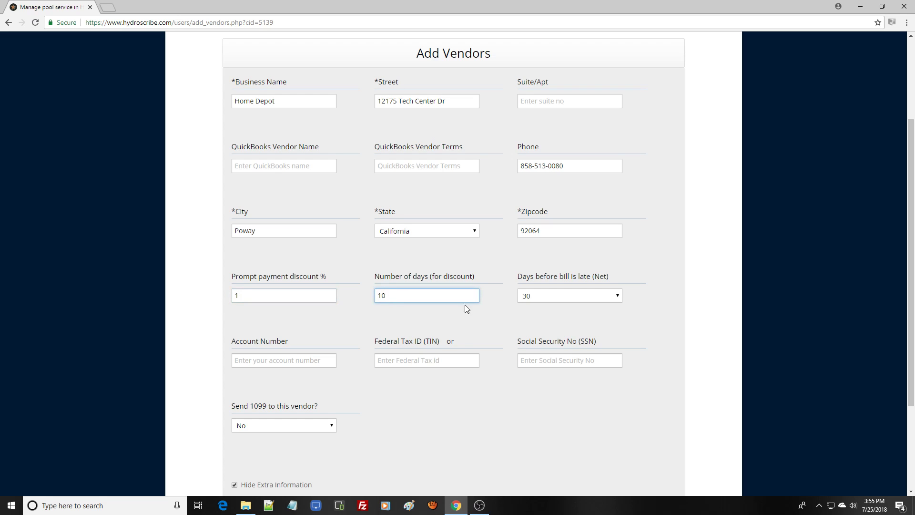
left_click(593, 315)
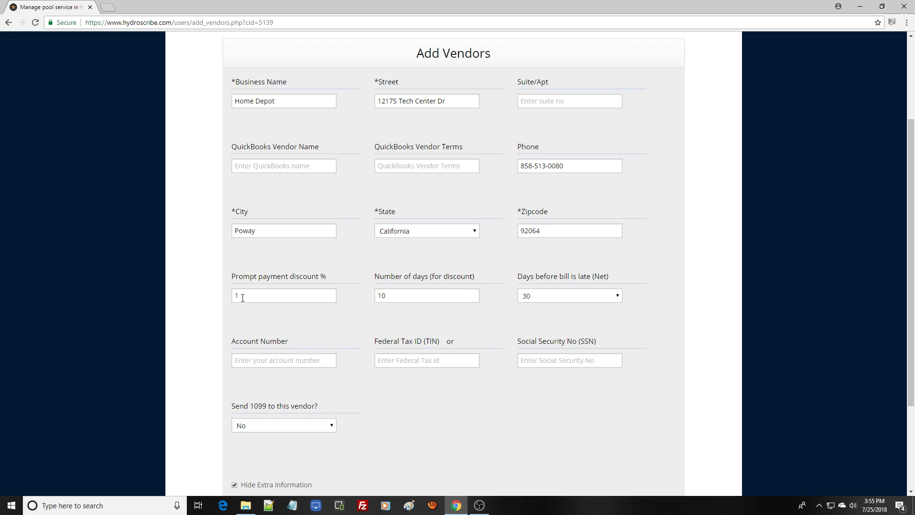
- Fill in the vendor's account number and federal tax ID (TIN)
left_click_drag(911, 273, 912, 350)
left_click(291, 240)
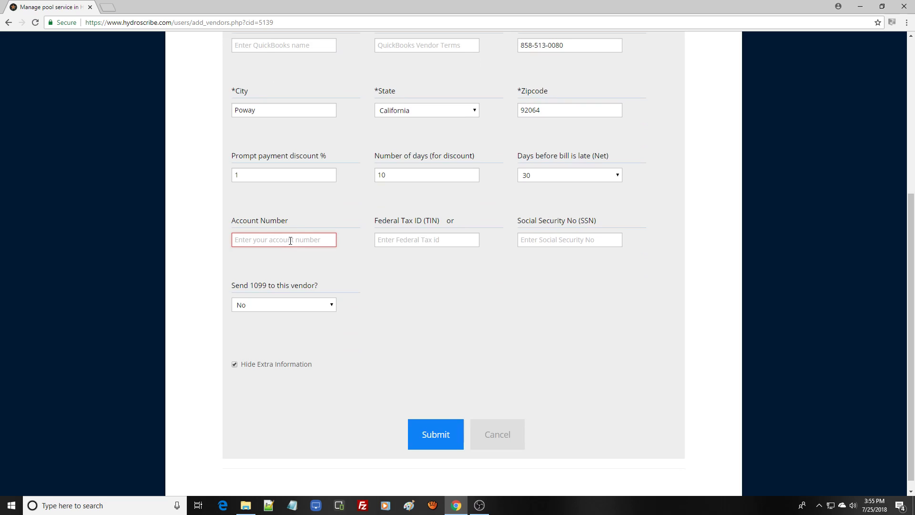
type("118")
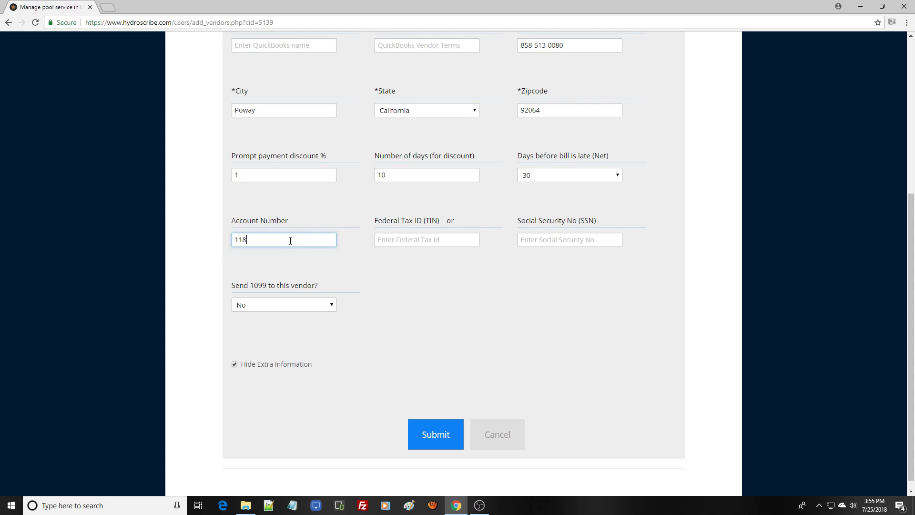
type("72")
left_click(377, 243)
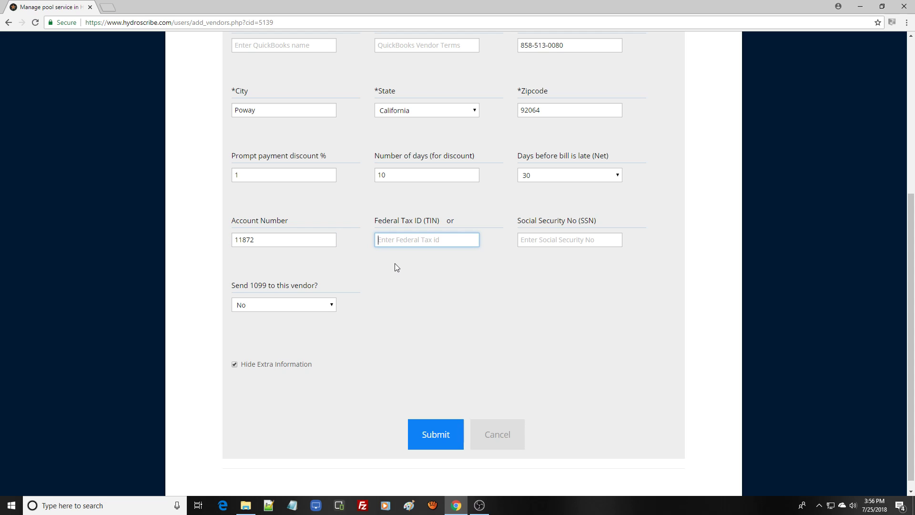
scroll(912, 329, "down", 2)
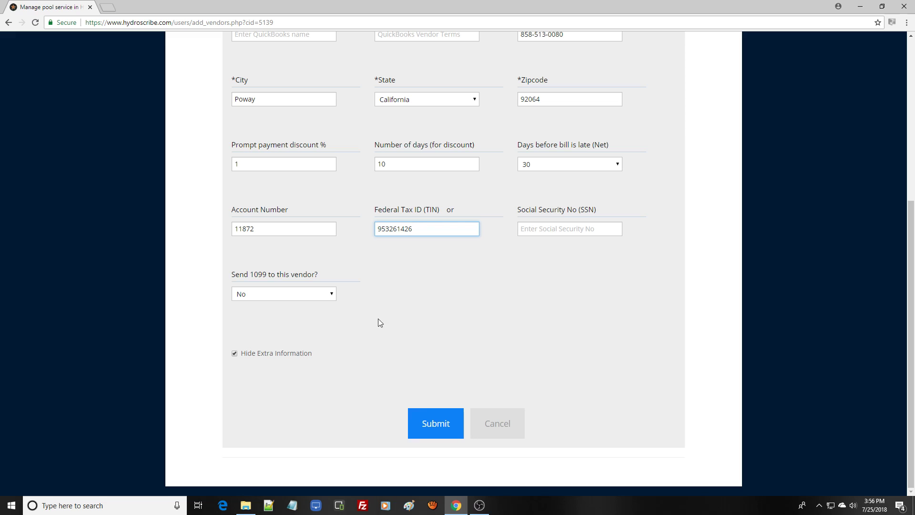
- Submit the Home Depot vendor, then open its profile from the Vendors list
left_click(438, 424)
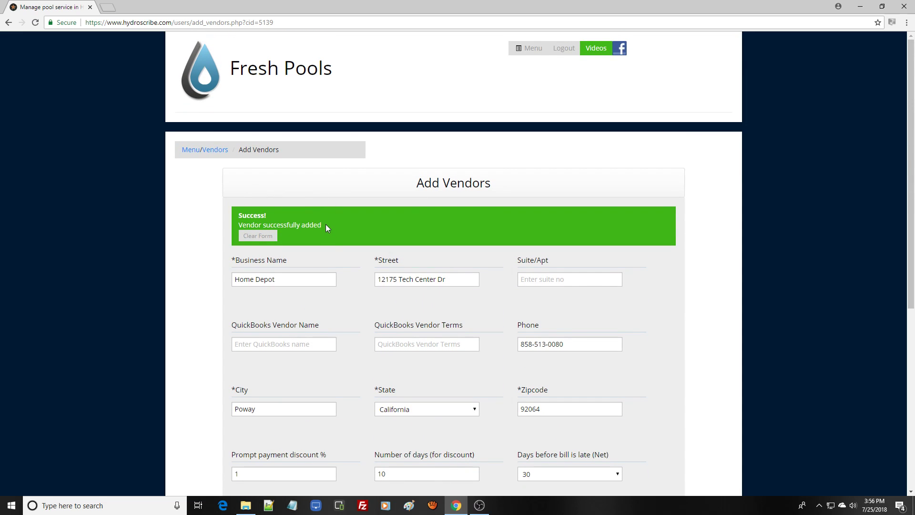
left_click(213, 158)
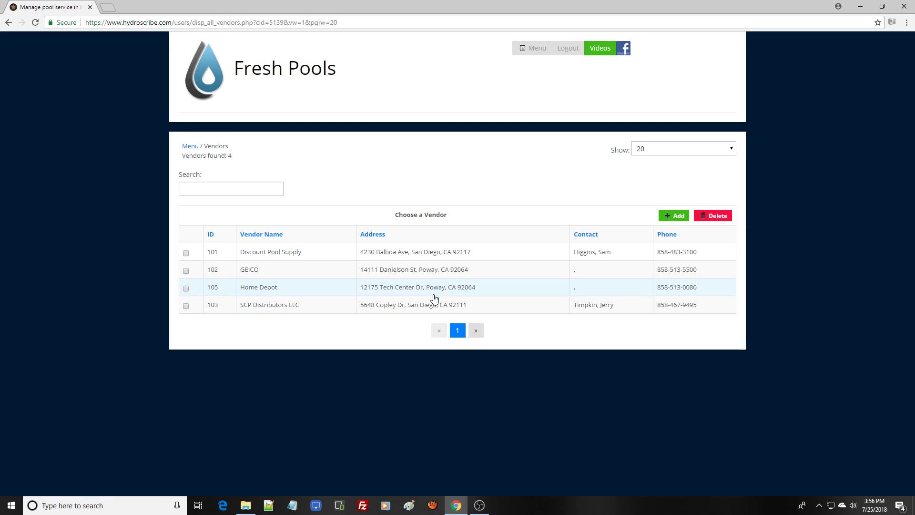
left_click(284, 289)
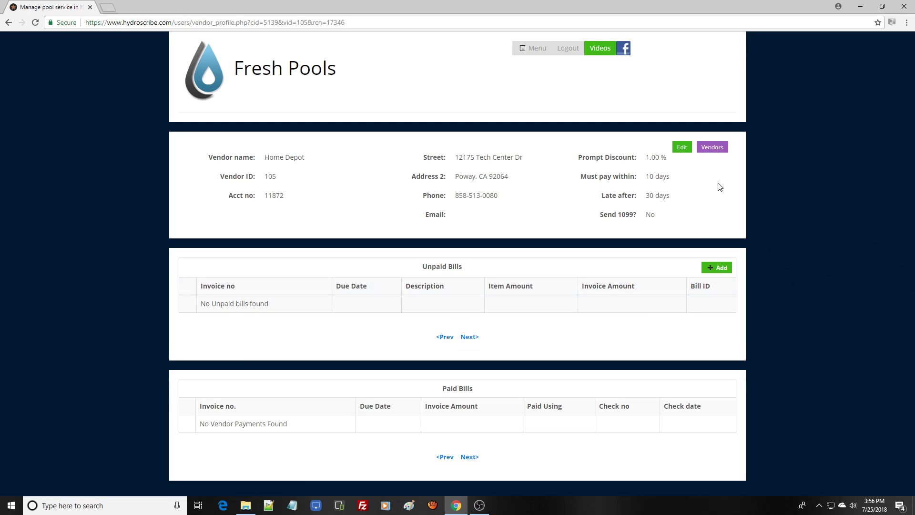
- Open Home Depot in Edit Vendors and uncheck Hide Extra Information to view all details
left_click(682, 148)
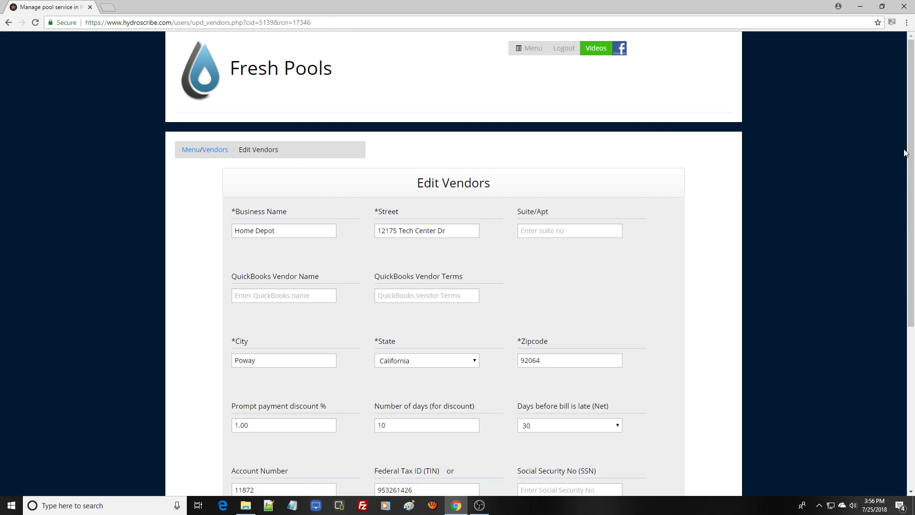
left_click(914, 329)
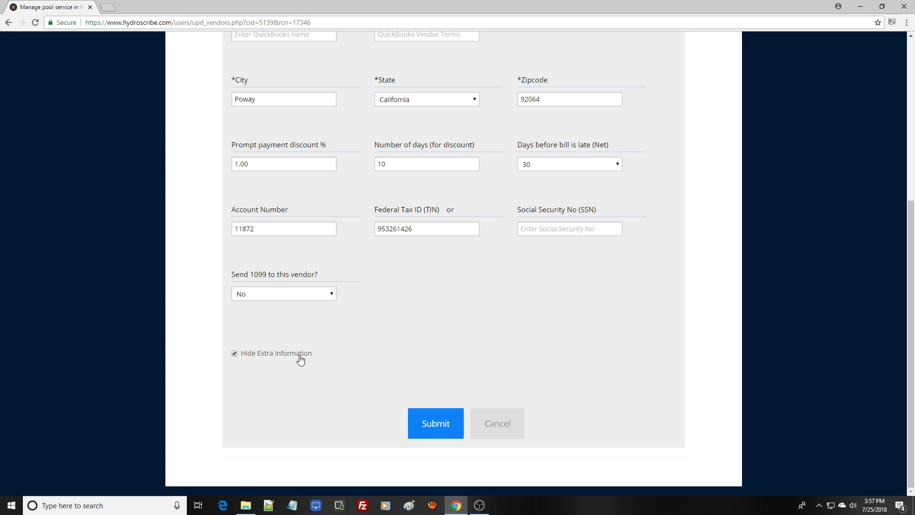
left_click(234, 354)
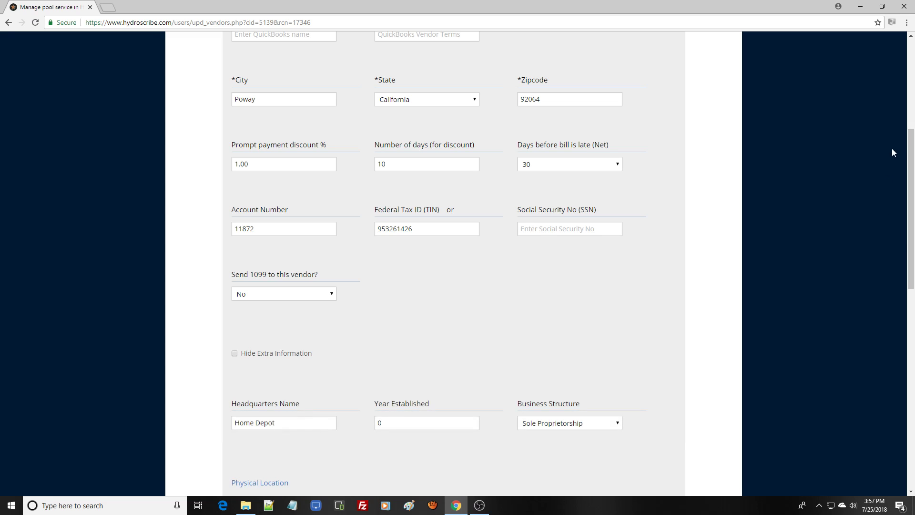
scroll(911, 172, "down", 7)
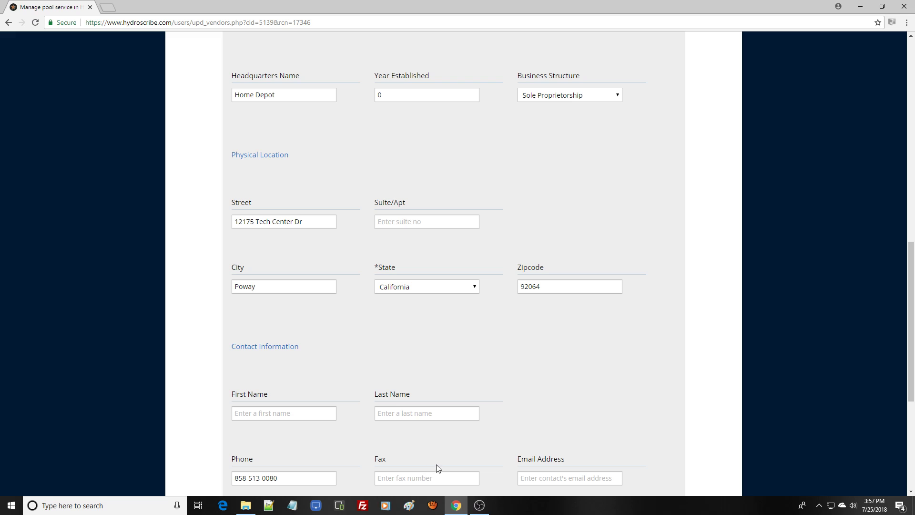
scroll(533, 172, "up", 10)
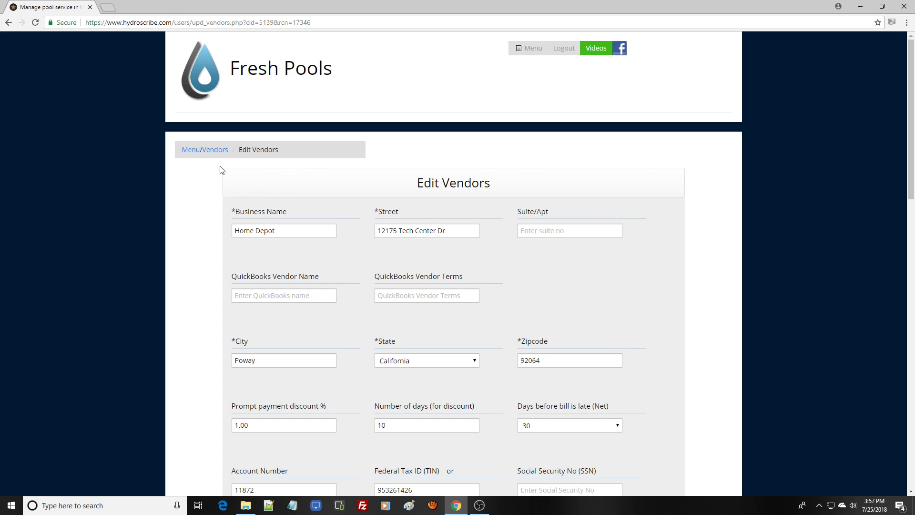
- Return to the Vendors list and tick, then untick, Home Depot's checkbox
left_click(215, 150)
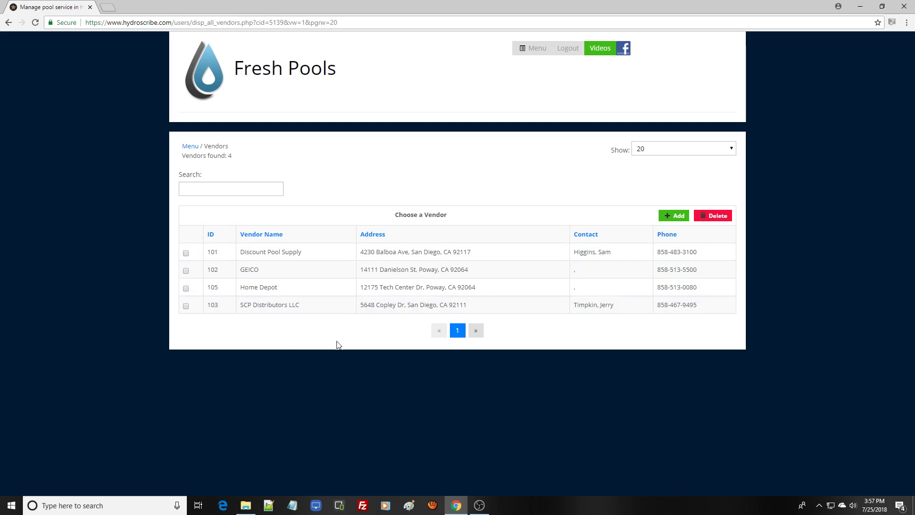
left_click(186, 289)
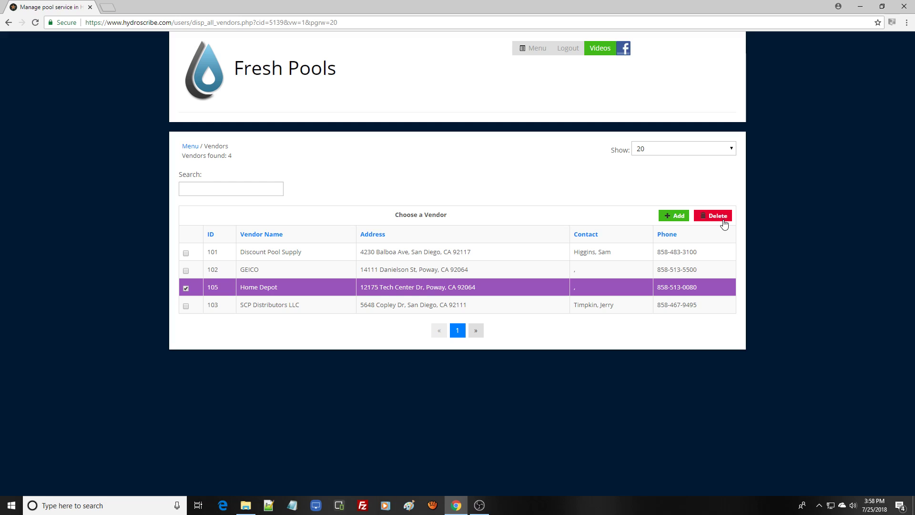
left_click(186, 288)
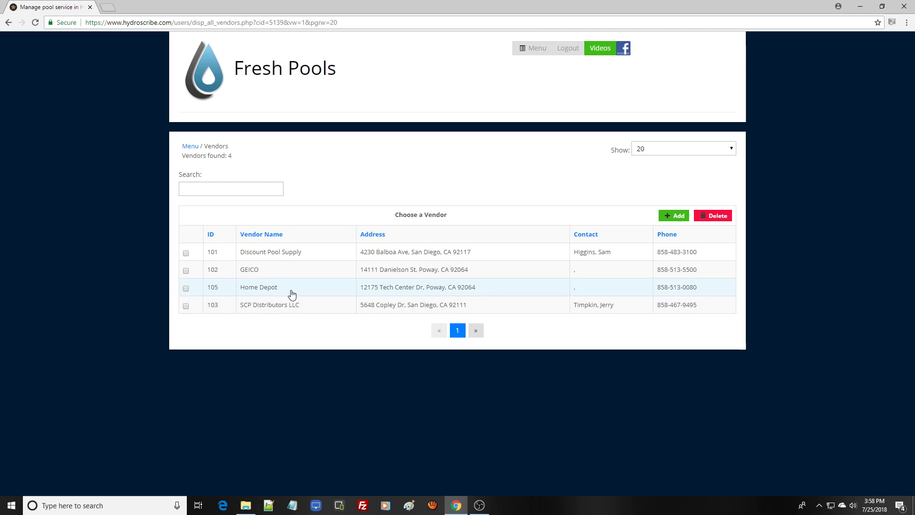